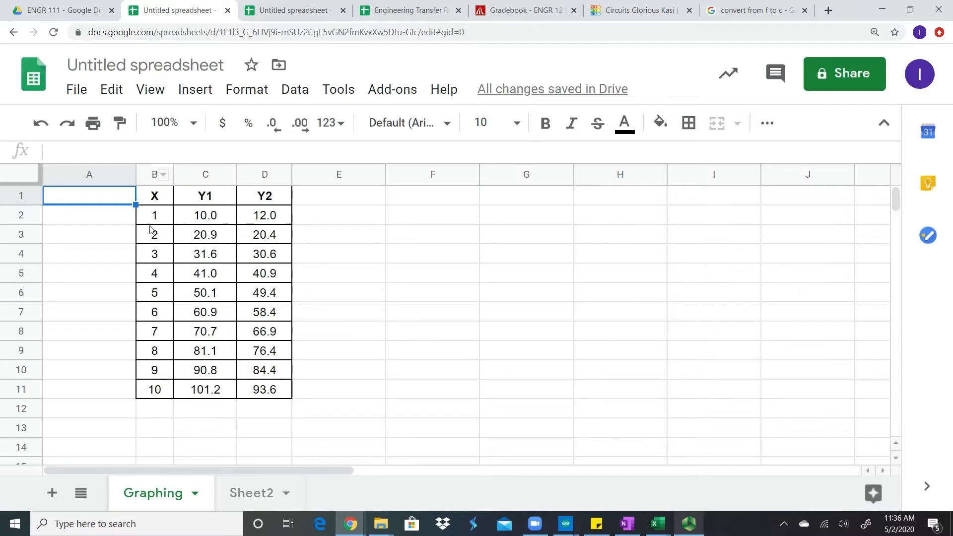
Insert a chart from the X and Y1 columns, range B1:C11
left_click_drag(154, 198, 218, 389)
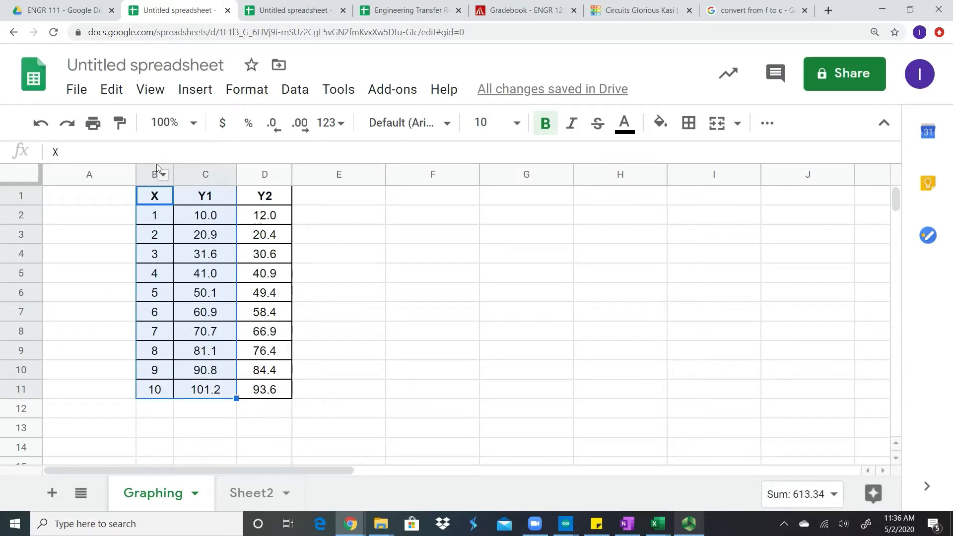
left_click(189, 94)
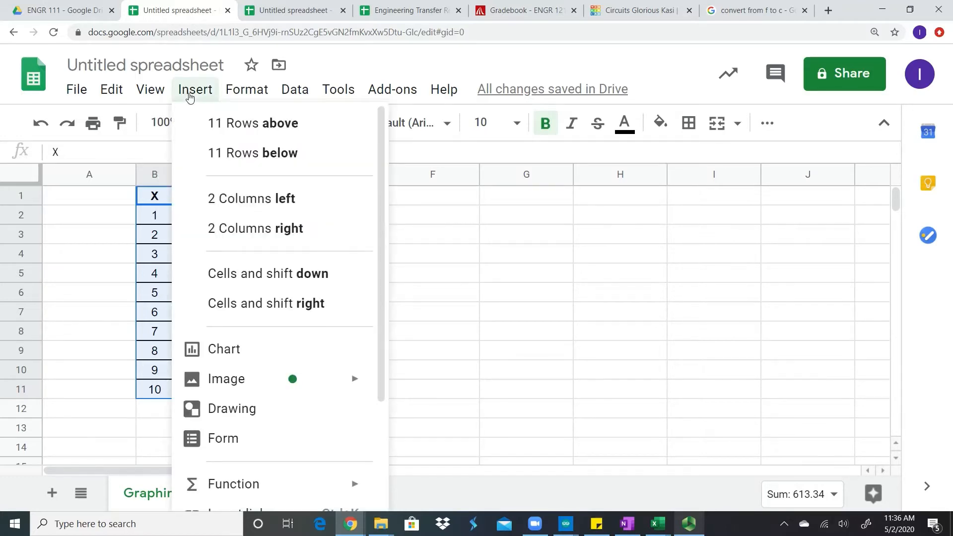
left_click(224, 349)
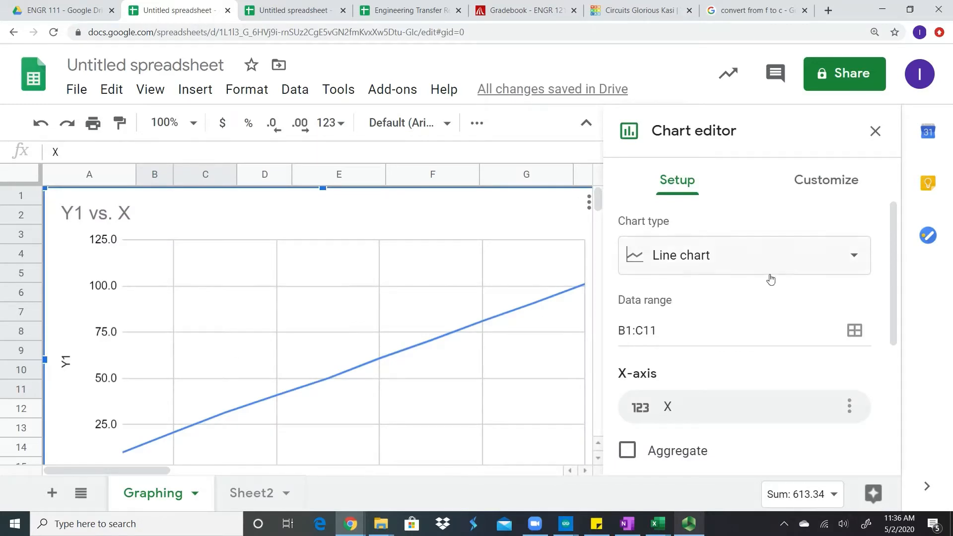
Change the Y1 vs. X chart's type from line to scatter chart
left_click(801, 264)
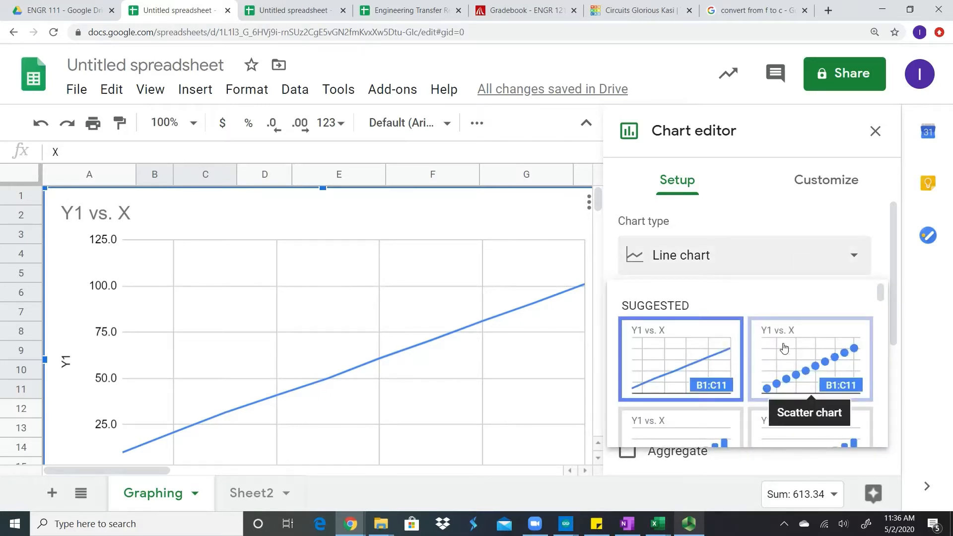
scroll(785, 348, "down", 5)
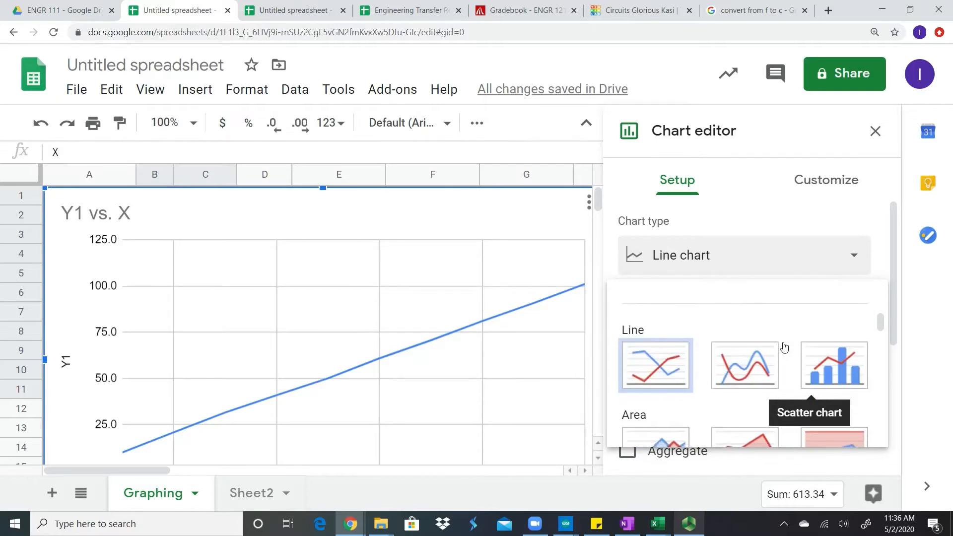
scroll(785, 348, "down", 7)
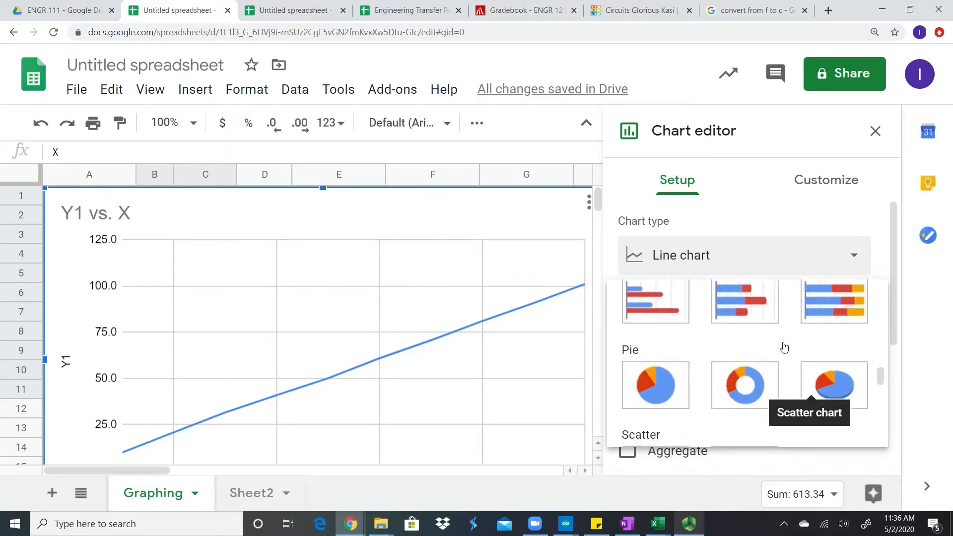
scroll(784, 347, "down", 3)
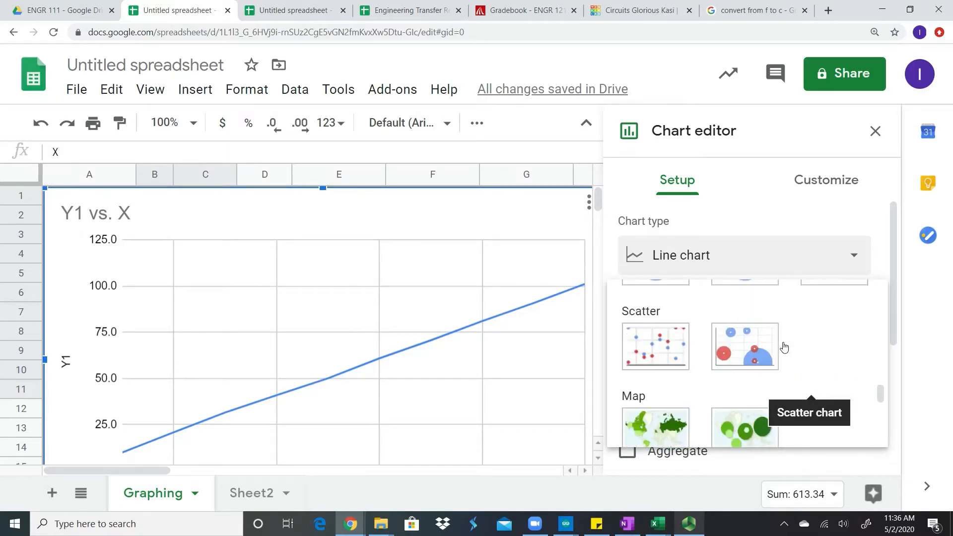
left_click(651, 348)
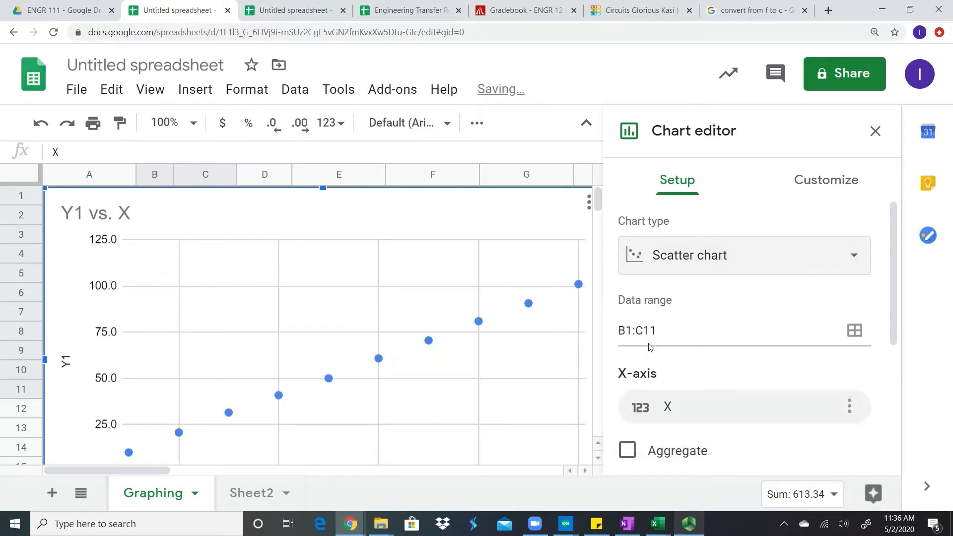
Reduce the browser's page zoom to 110%
left_click(939, 32)
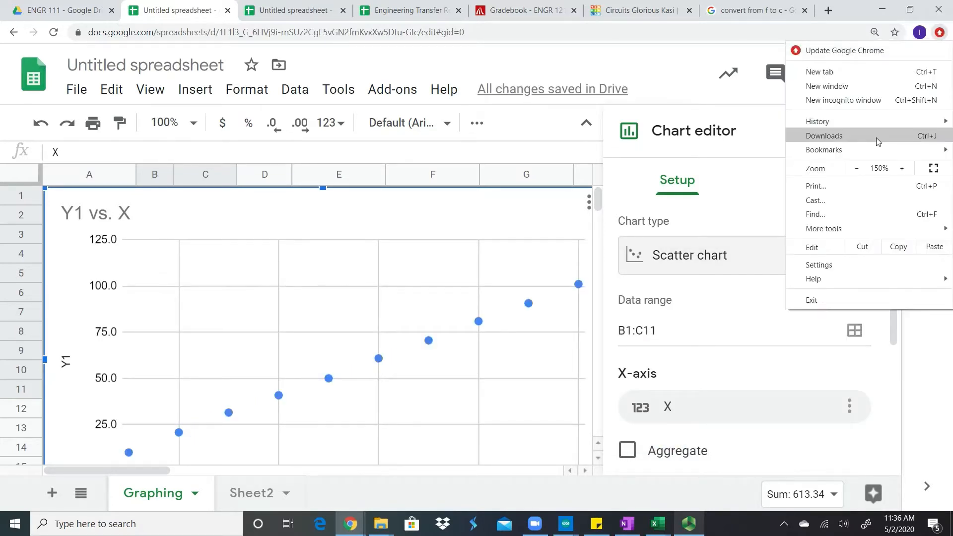
left_click(862, 169)
left_click(863, 170)
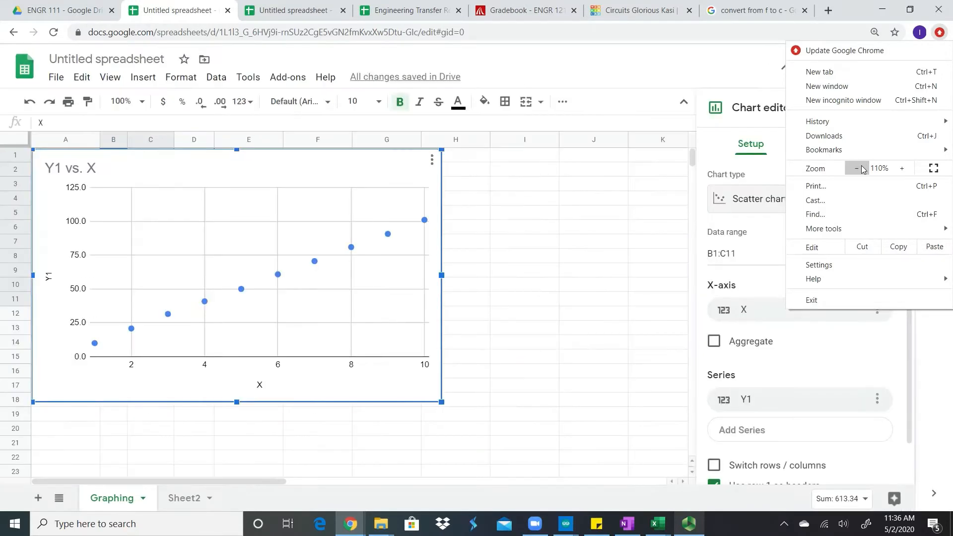
left_click(940, 34)
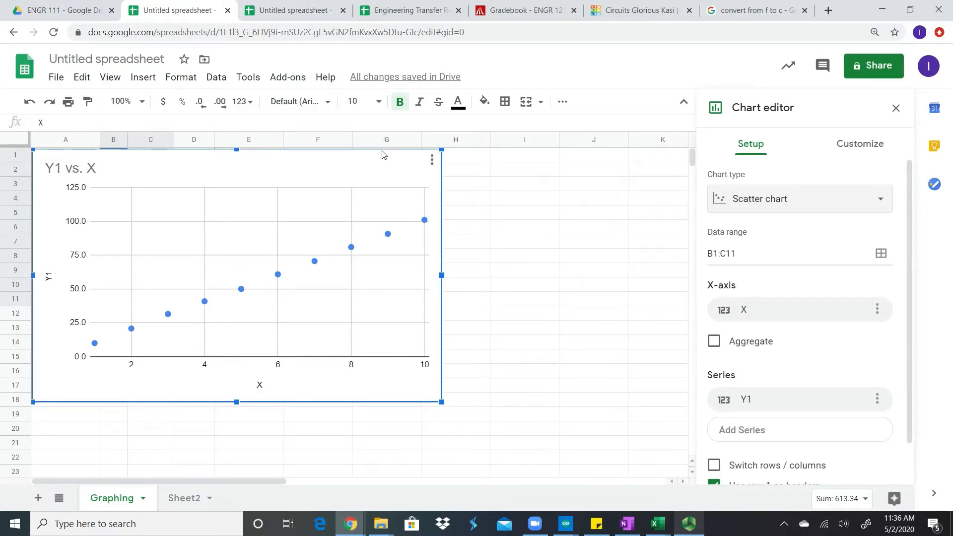
Move the Y1 vs. X scatter chart clear of the data table and delete it
left_click_drag(441, 186, 649, 208)
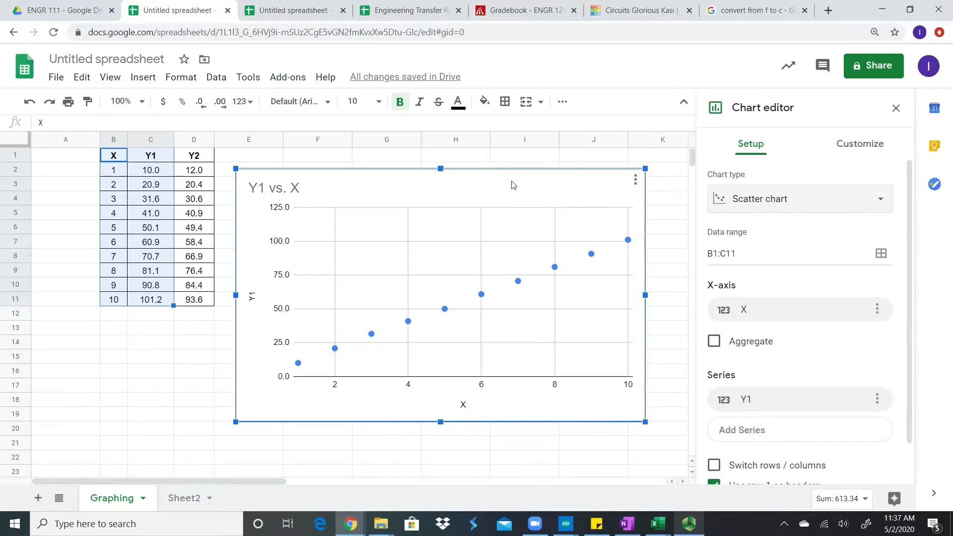
key("Delete")
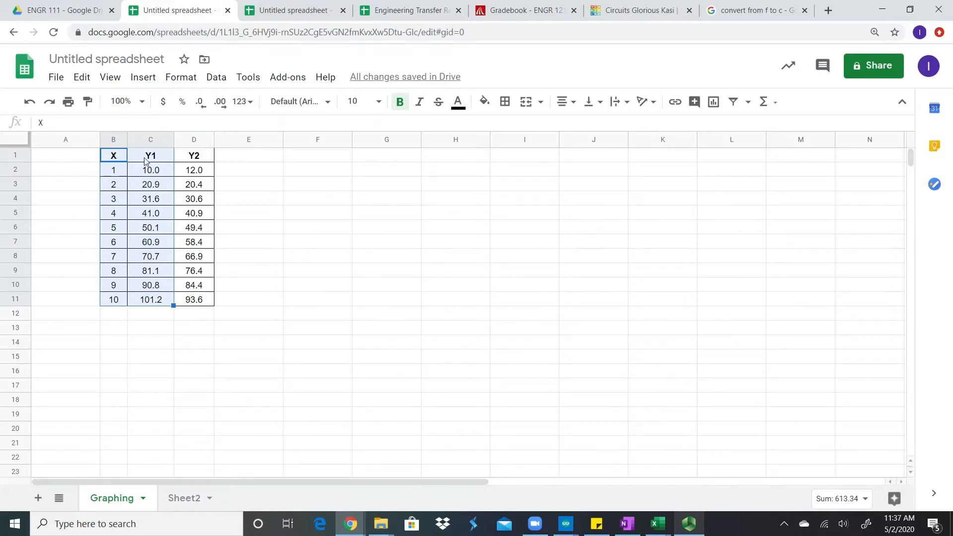
Insert a chart from the X, Y1 and Y2 columns, range B1:D11
left_click(145, 160)
left_click(113, 159)
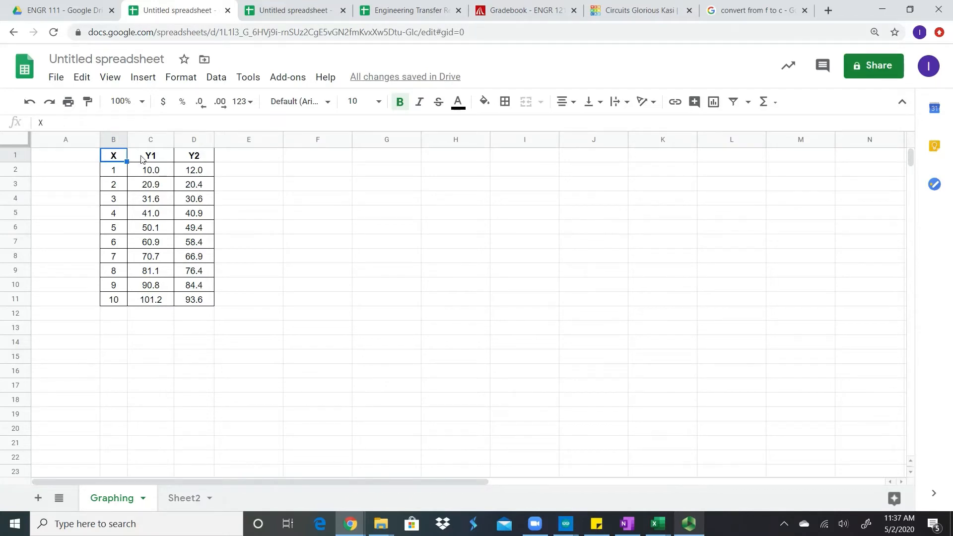
left_click(191, 160, "shift")
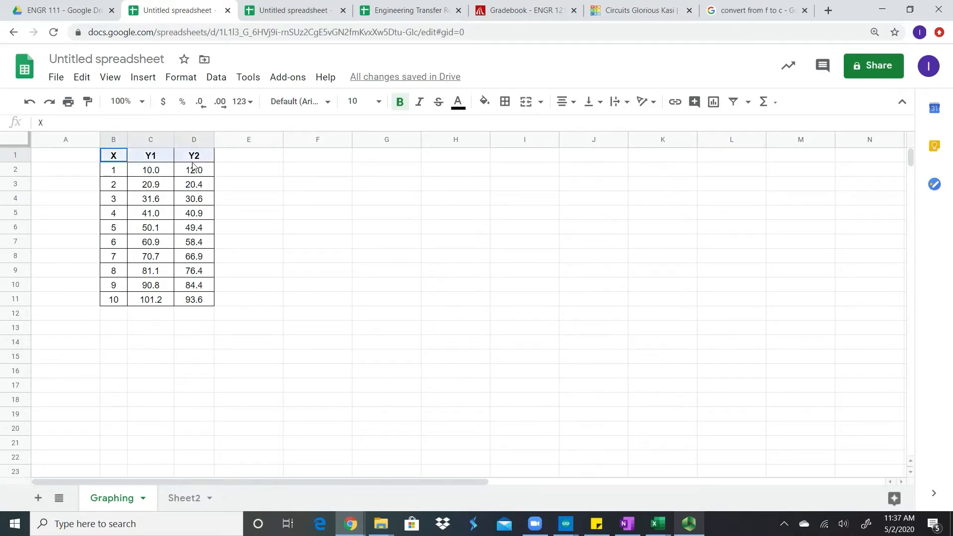
left_click_drag(192, 166, 207, 298)
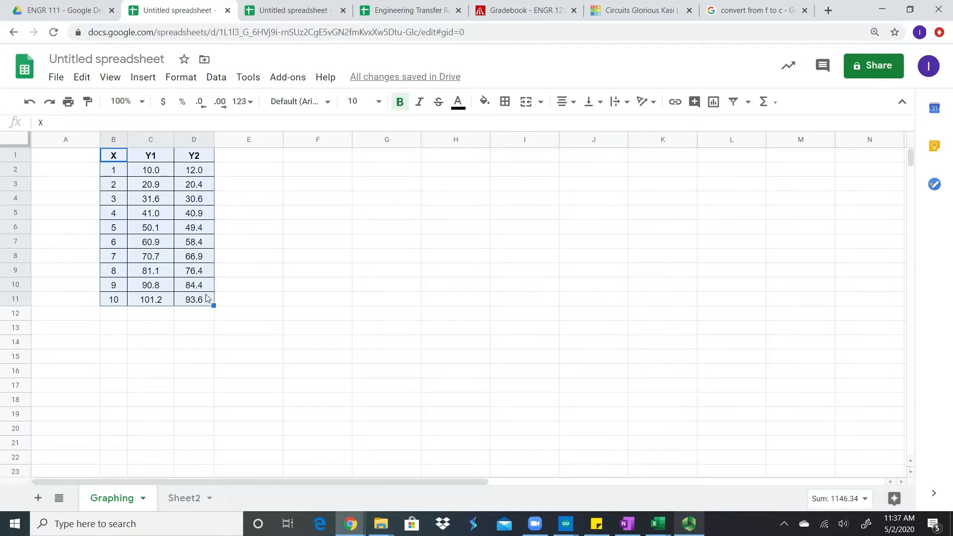
left_click(143, 77)
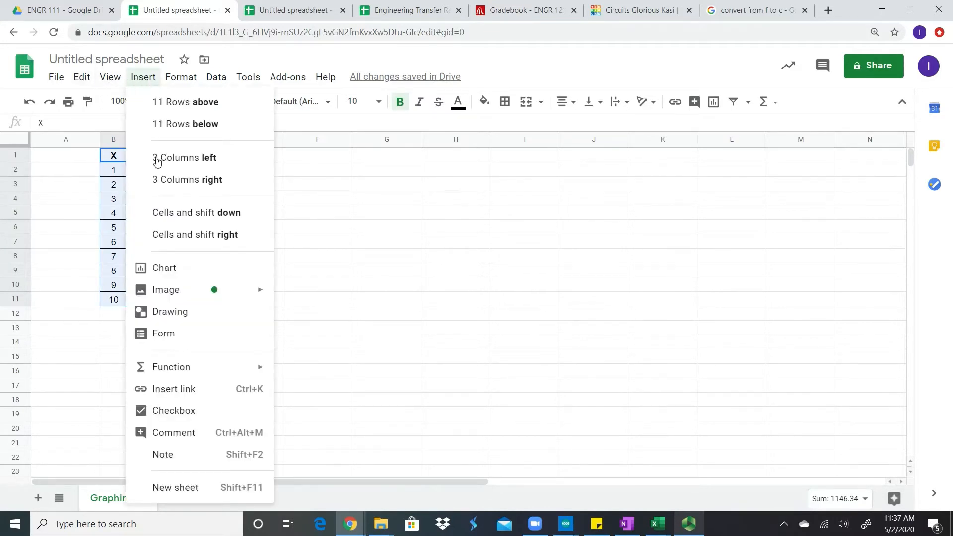
left_click(164, 269)
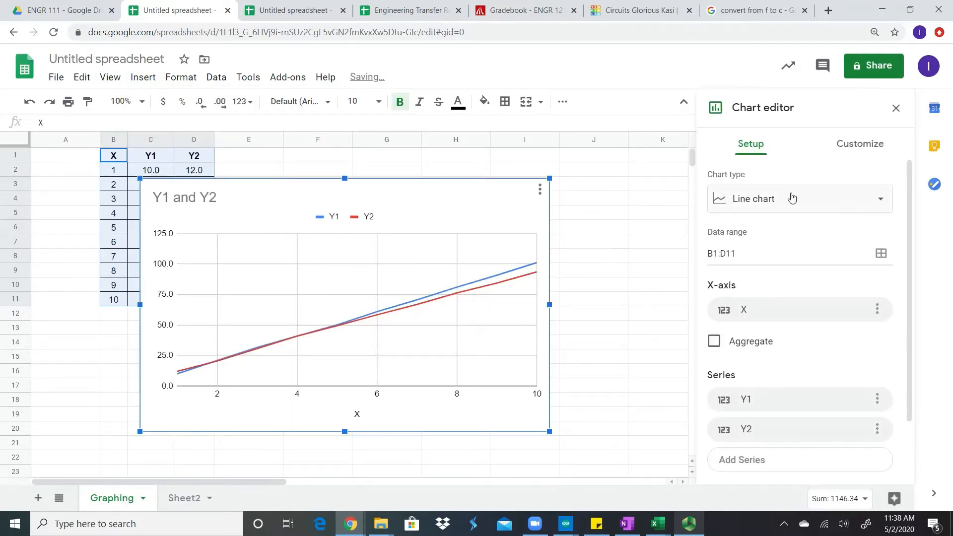
Change the Y1 and Y2 chart to a scatter chart
left_click(805, 201)
scroll(790, 374, "down", 4)
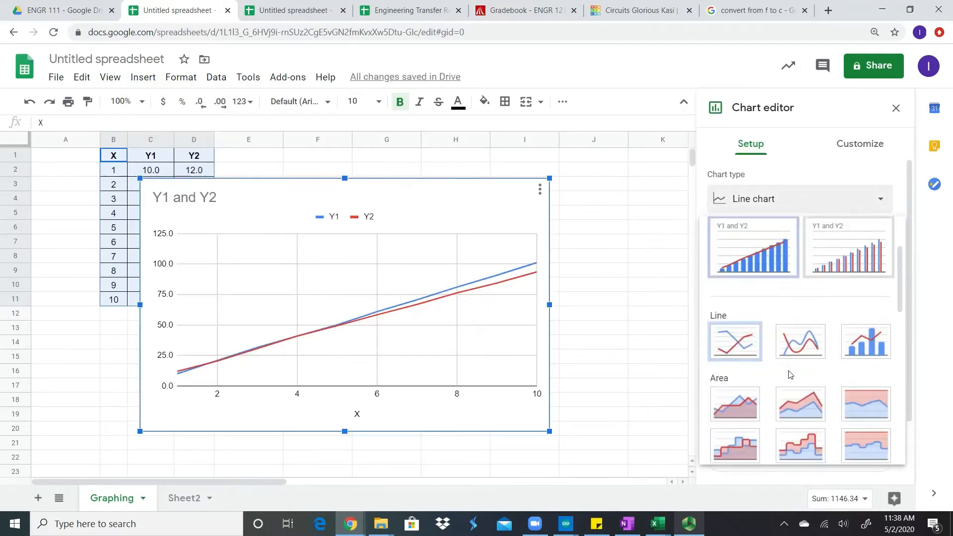
scroll(789, 373, "down", 5)
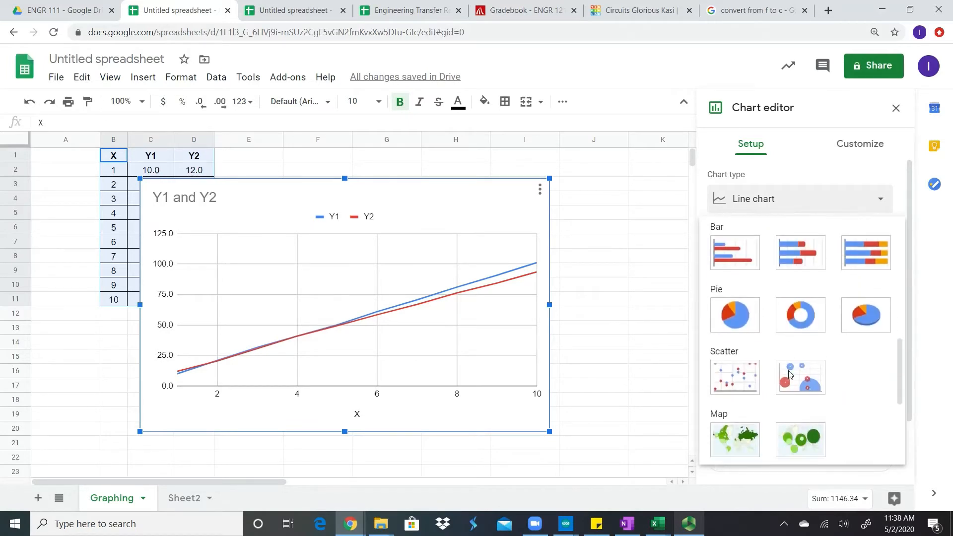
left_click(736, 383)
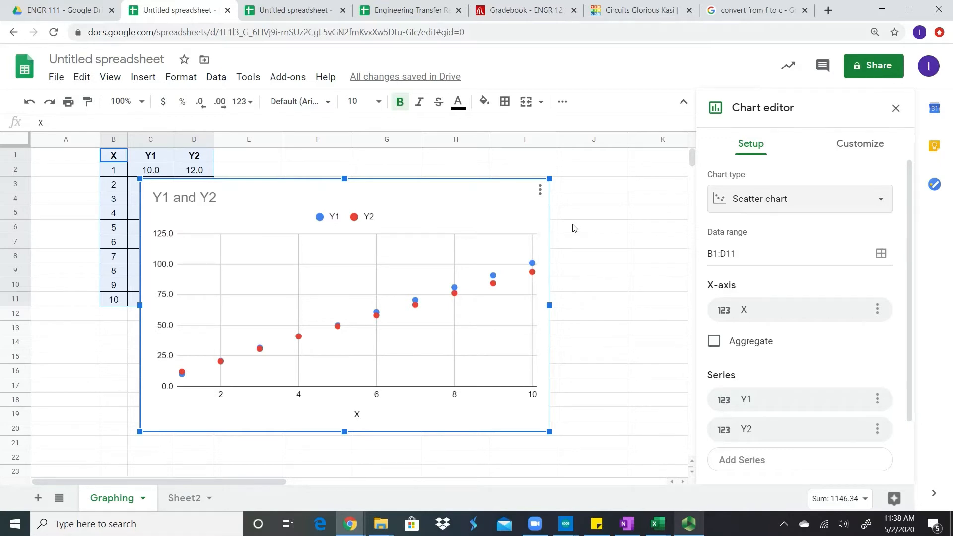
Switch to the Book3 workbook in Excel and select an empty cell beside the data table
mouse_move(658, 526)
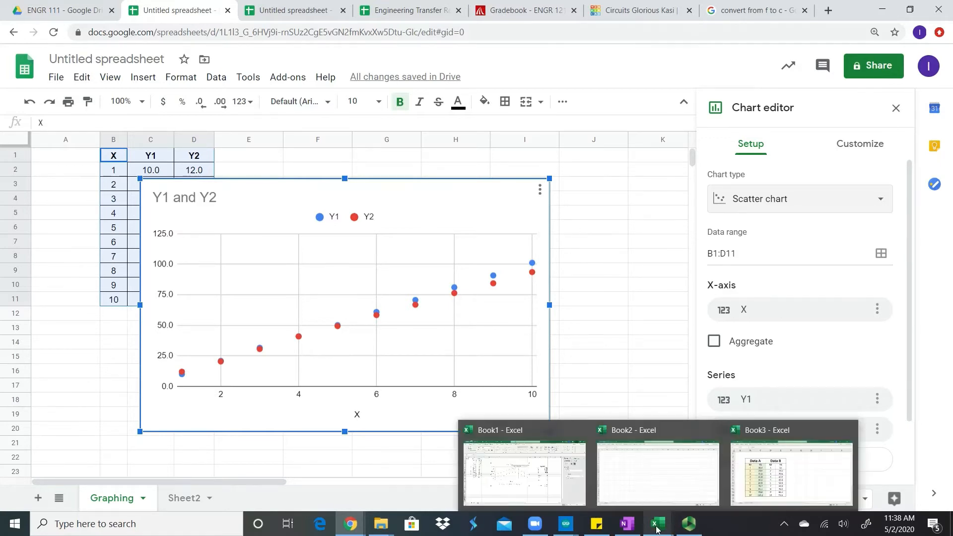
left_click(781, 478)
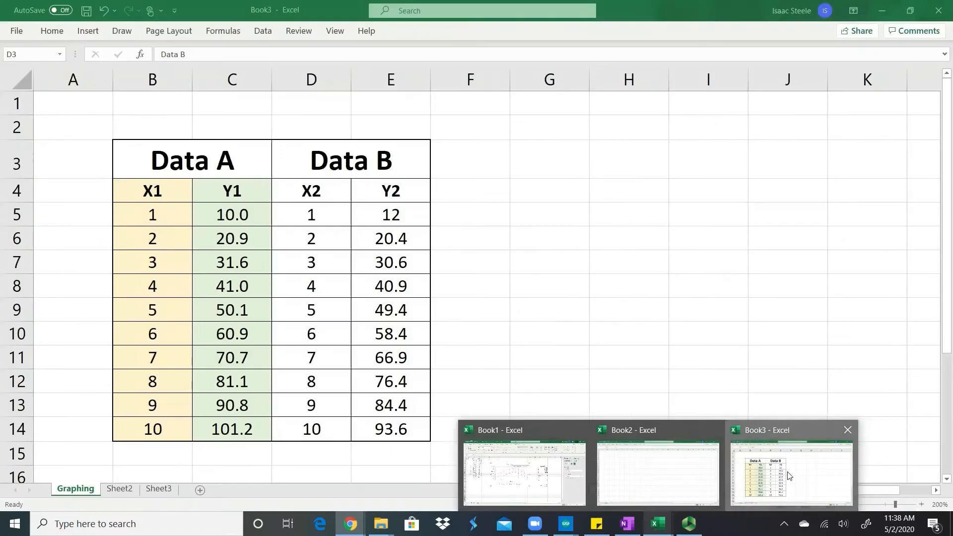
left_click(550, 199)
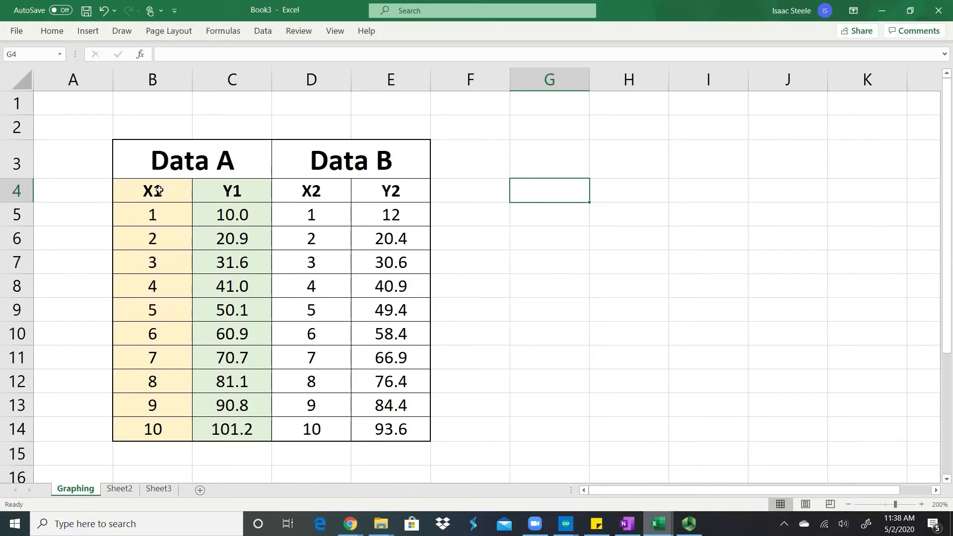
Insert a markers-only scatter chart of the X1 and Y1 data in B4:C14 and move it beside the data table
left_click_drag(156, 192, 233, 422)
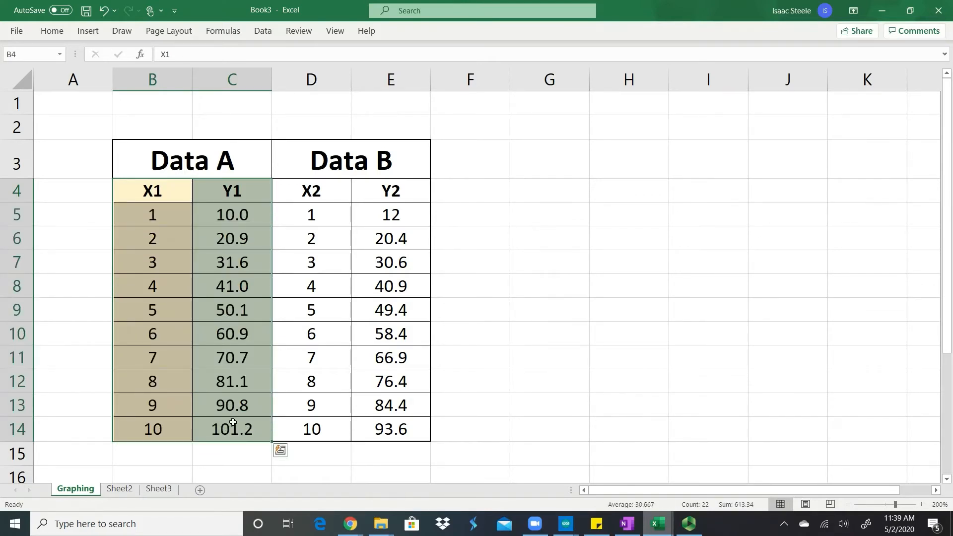
left_click(87, 31)
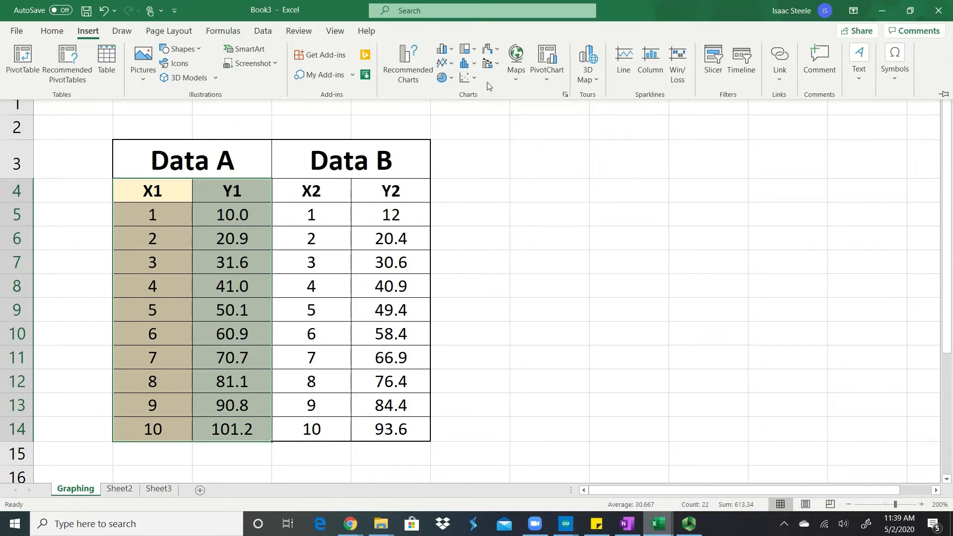
left_click(472, 79)
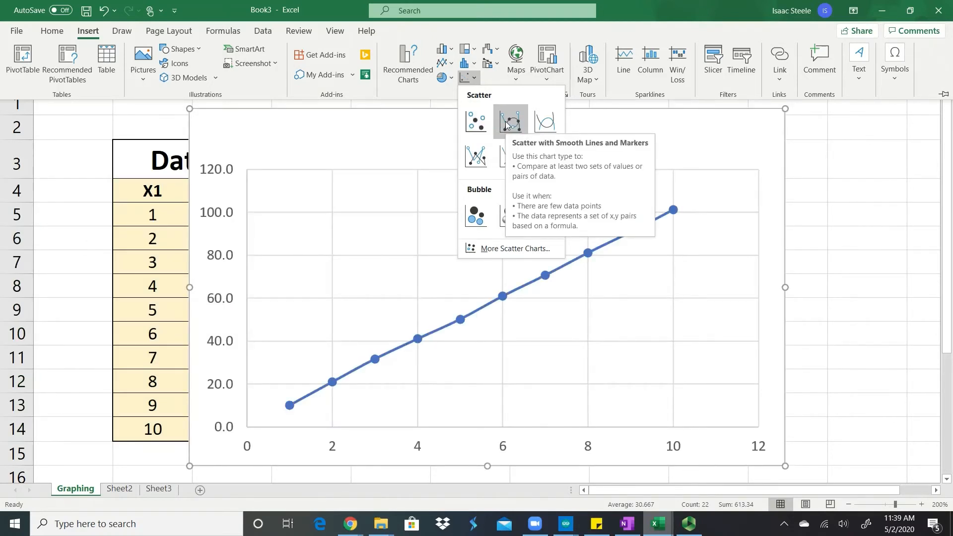
left_click(480, 123)
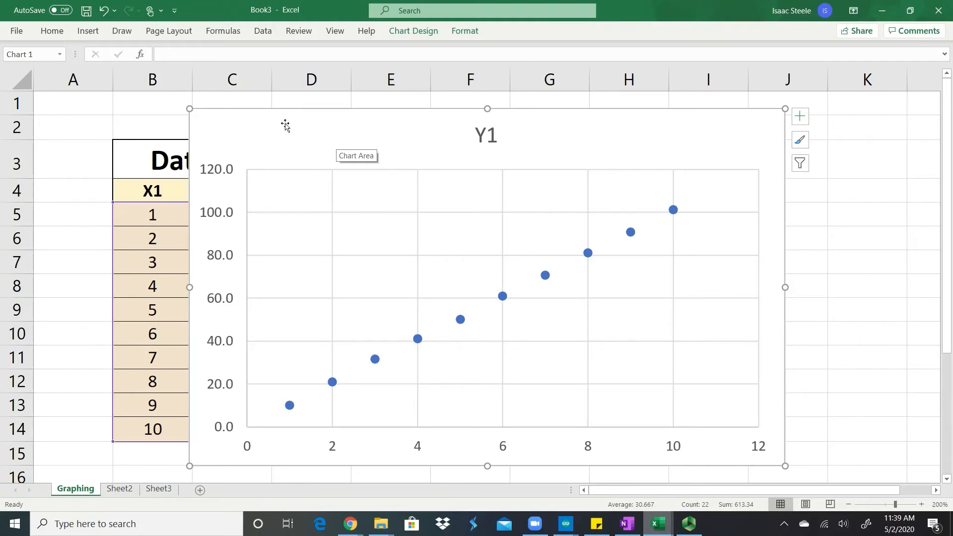
left_click_drag(234, 132, 500, 120)
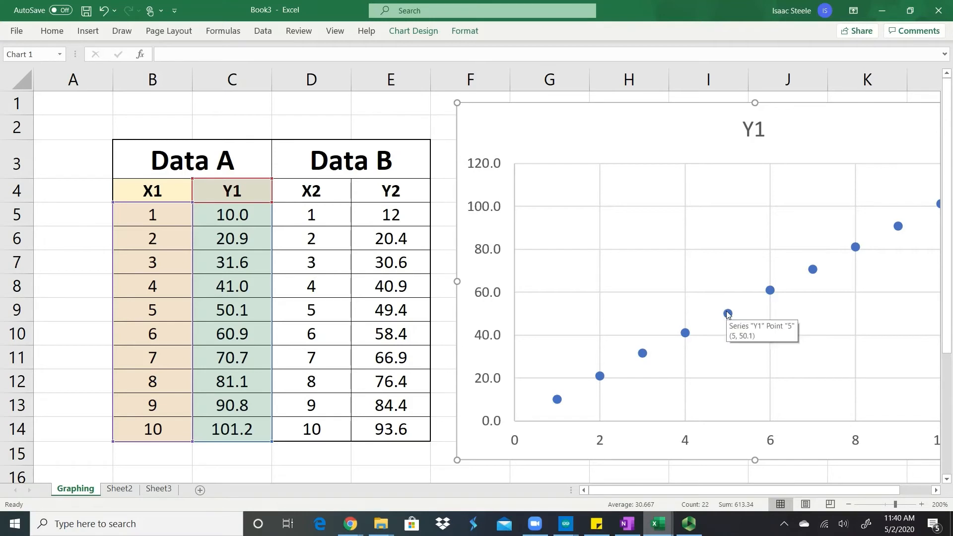
Add a second data series to the scatter chart and take its name from the Y2 header in E4
right_click(640, 273)
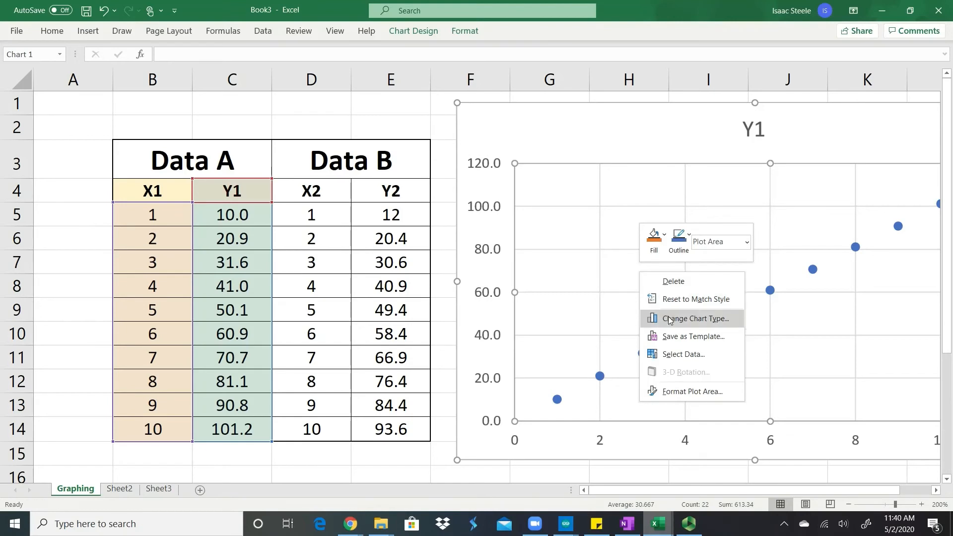
left_click(681, 355)
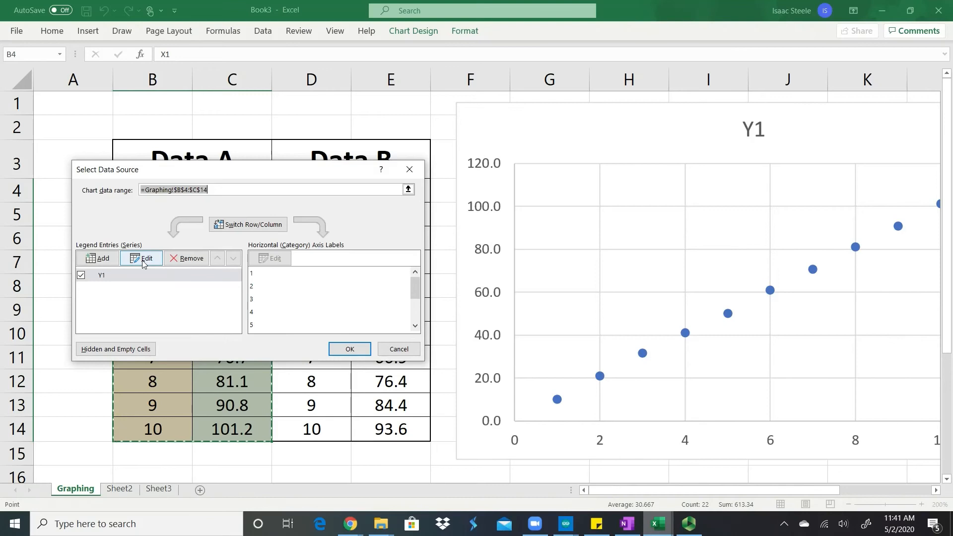
left_click(99, 261)
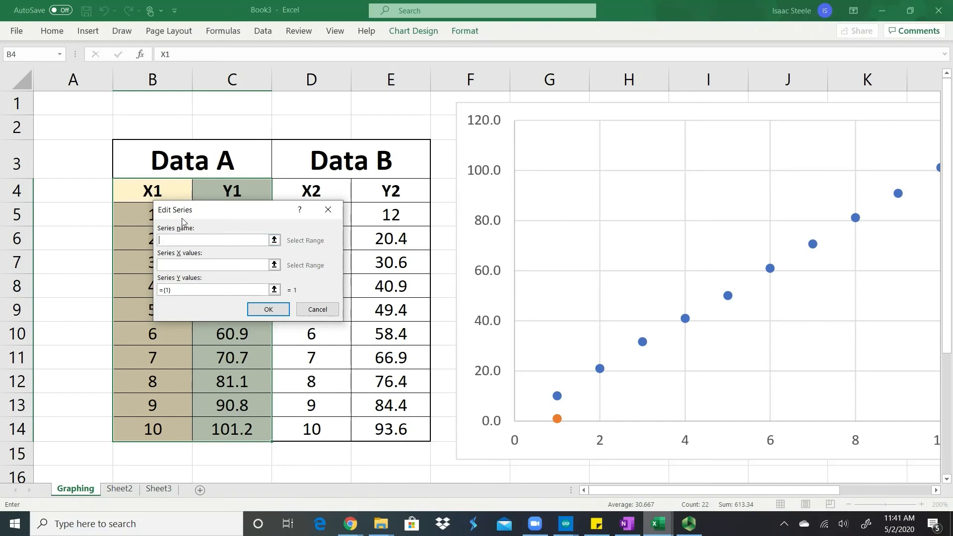
left_click_drag(183, 209, 116, 218)
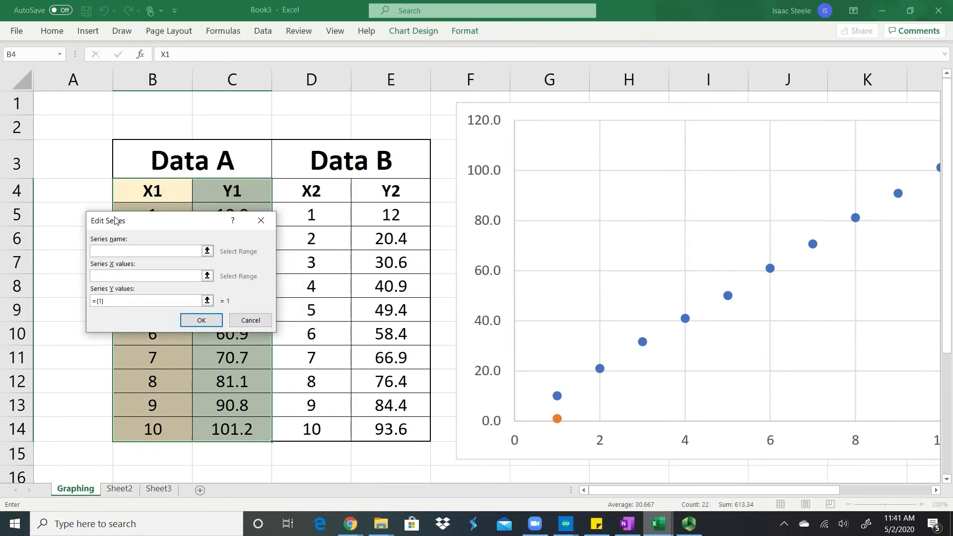
left_click(394, 190)
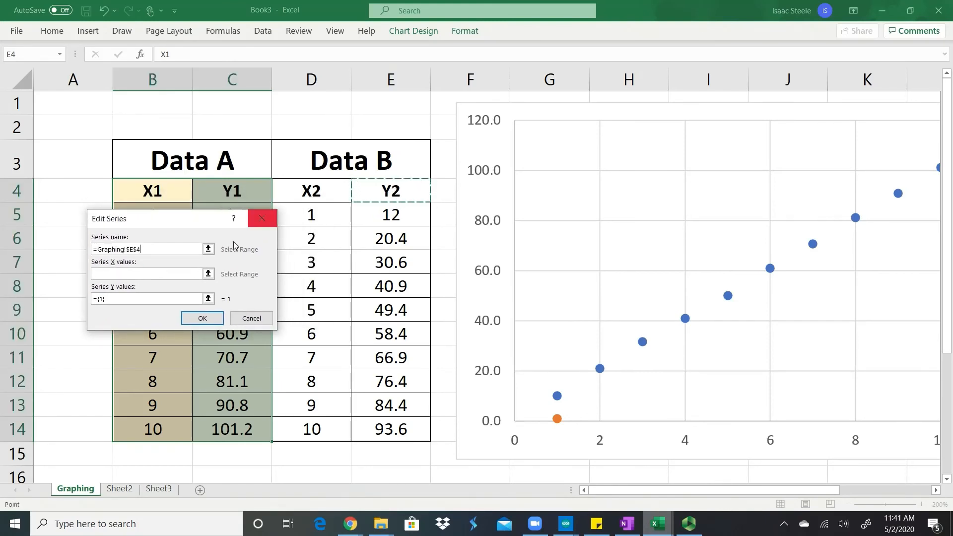
Set the new series' X values to D5:D14 and its Y values to E5:E14, and apply the chart data changes
left_click(154, 276)
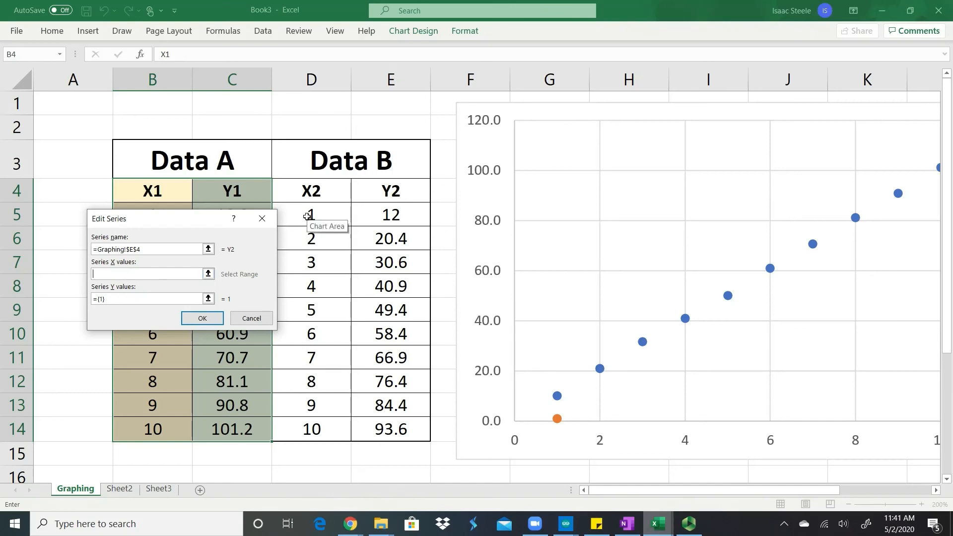
left_click_drag(308, 217, 312, 428)
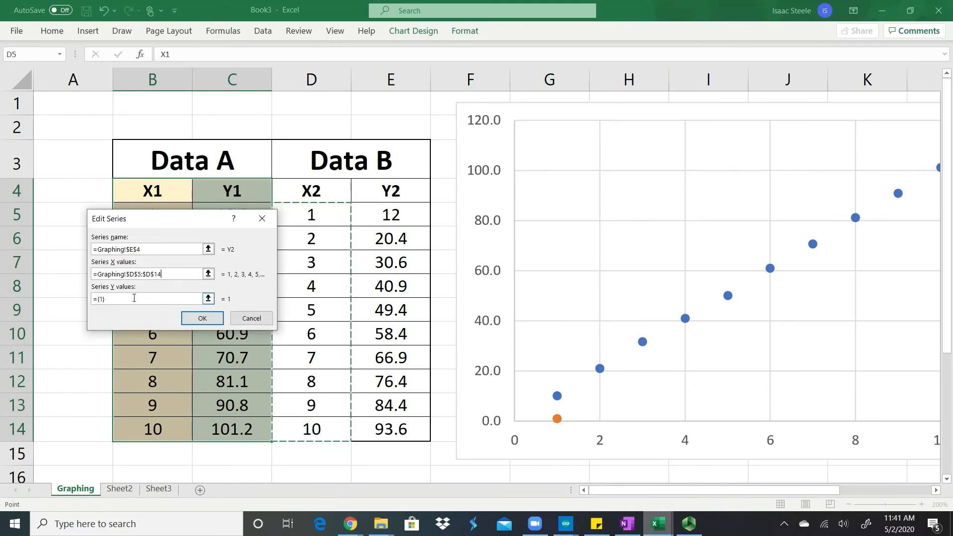
left_click(135, 299)
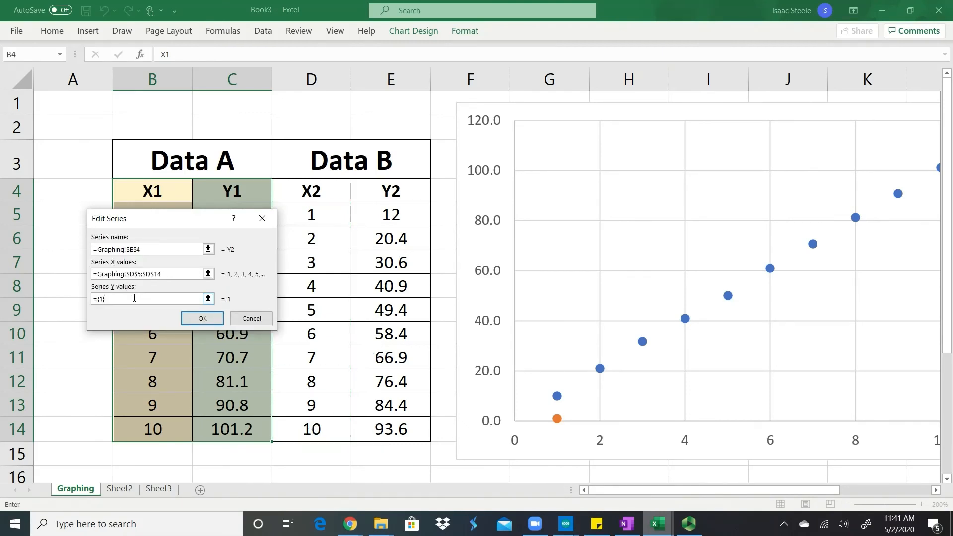
key("BackSpace")
key("BackSpace")
key("BackSpace")
key("BackSpace")
left_click(391, 215)
left_click_drag(390, 215, 391, 425)
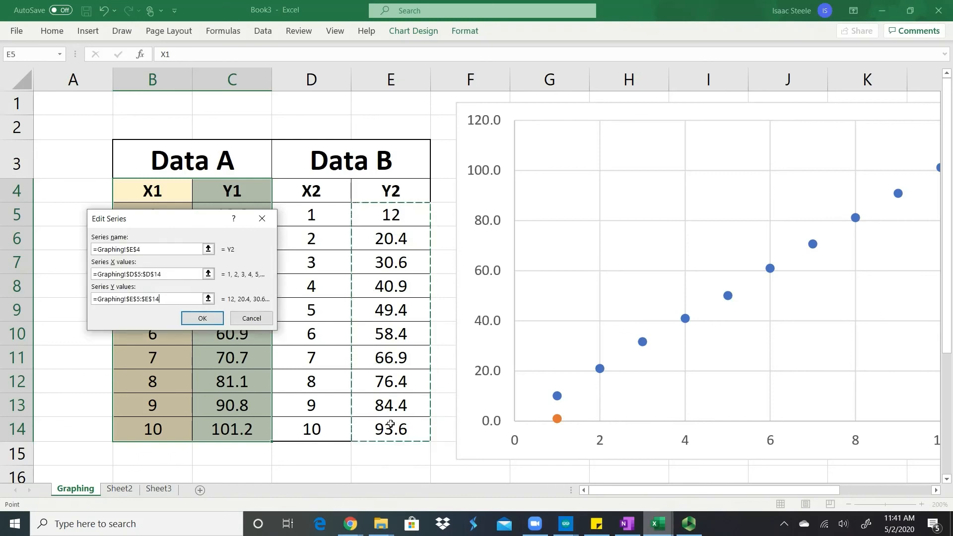
left_click(207, 323)
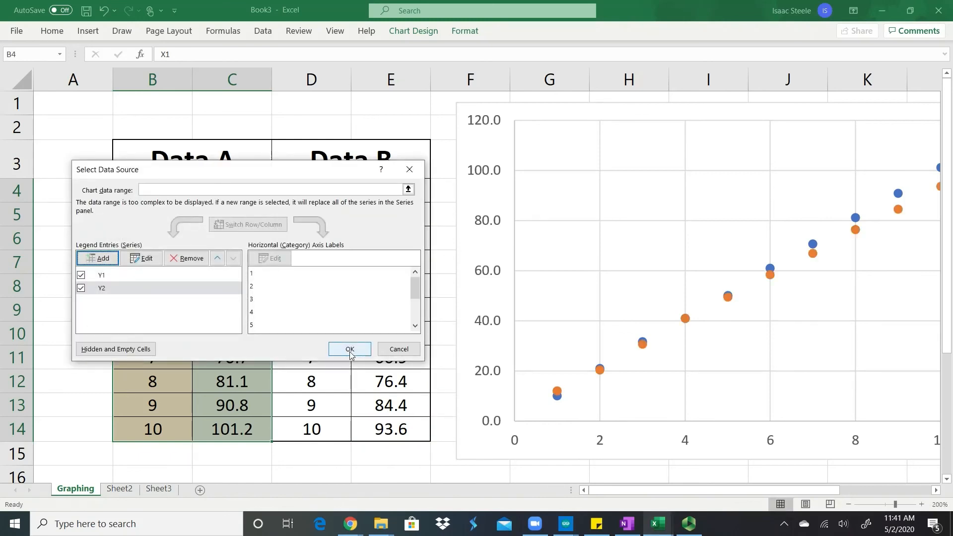
left_click(350, 352)
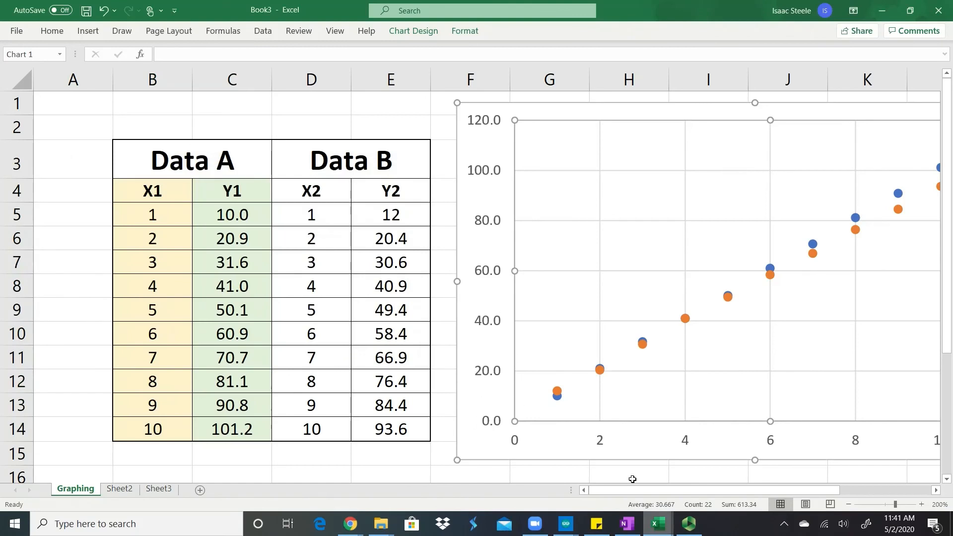
left_click_drag(640, 491, 678, 496)
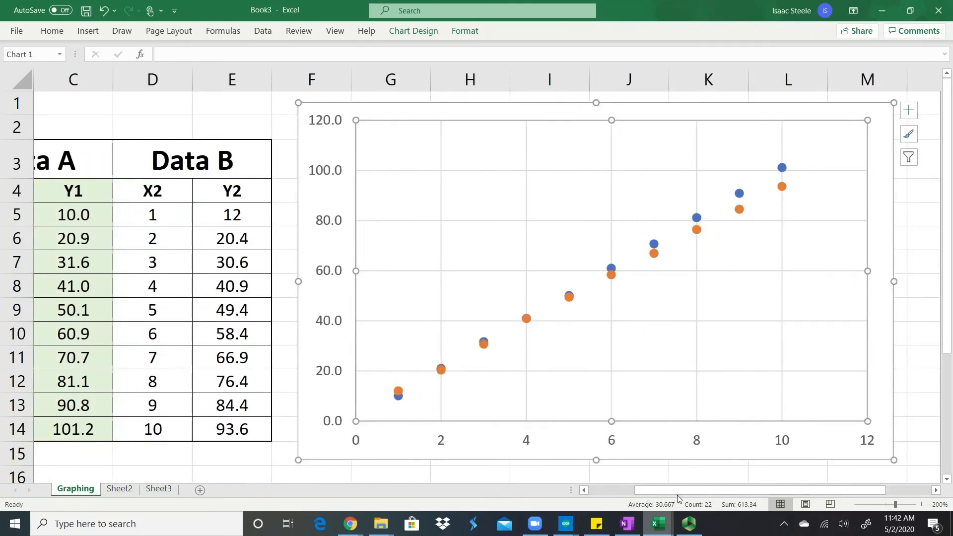